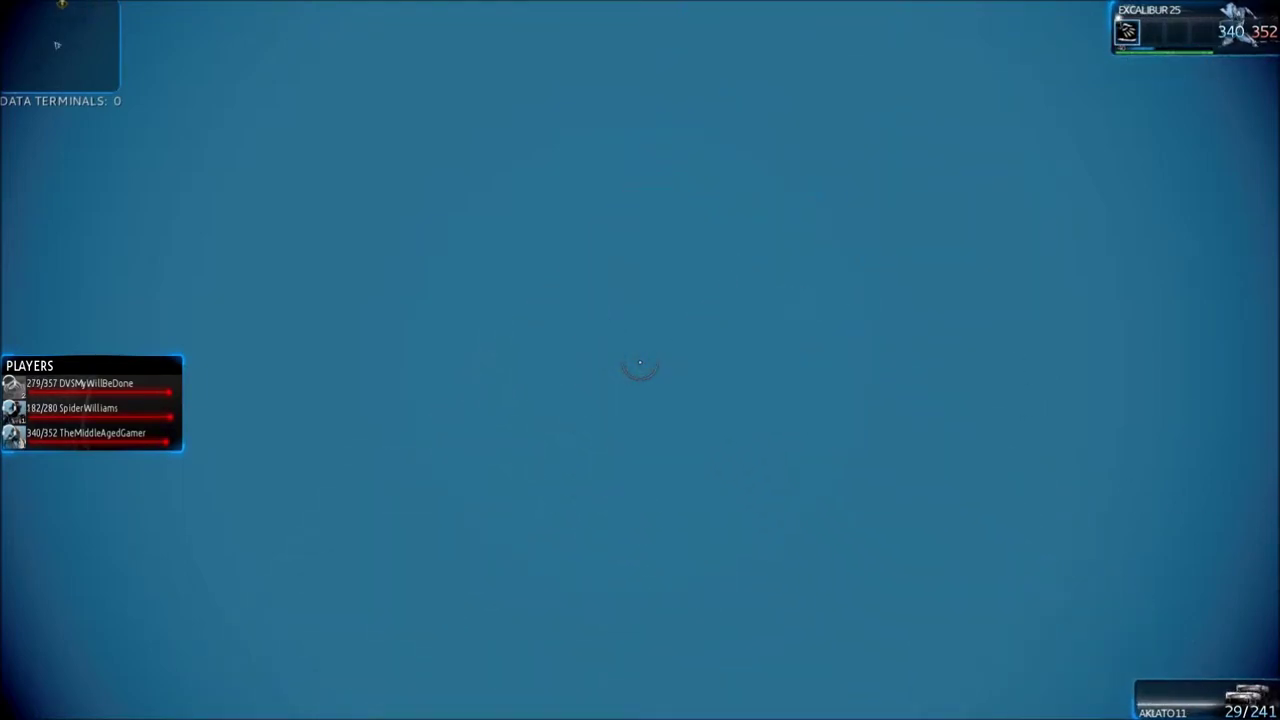
key(1)
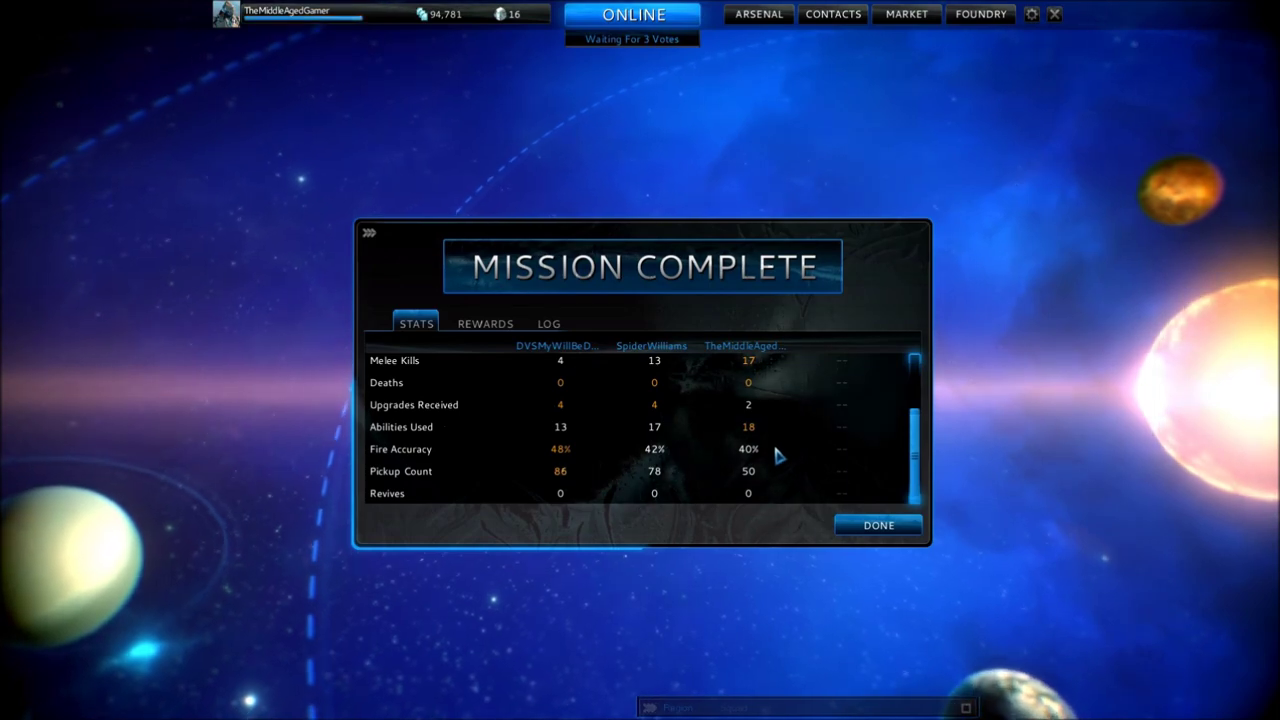
scroll(785, 465, up, 2)
click(873, 524)
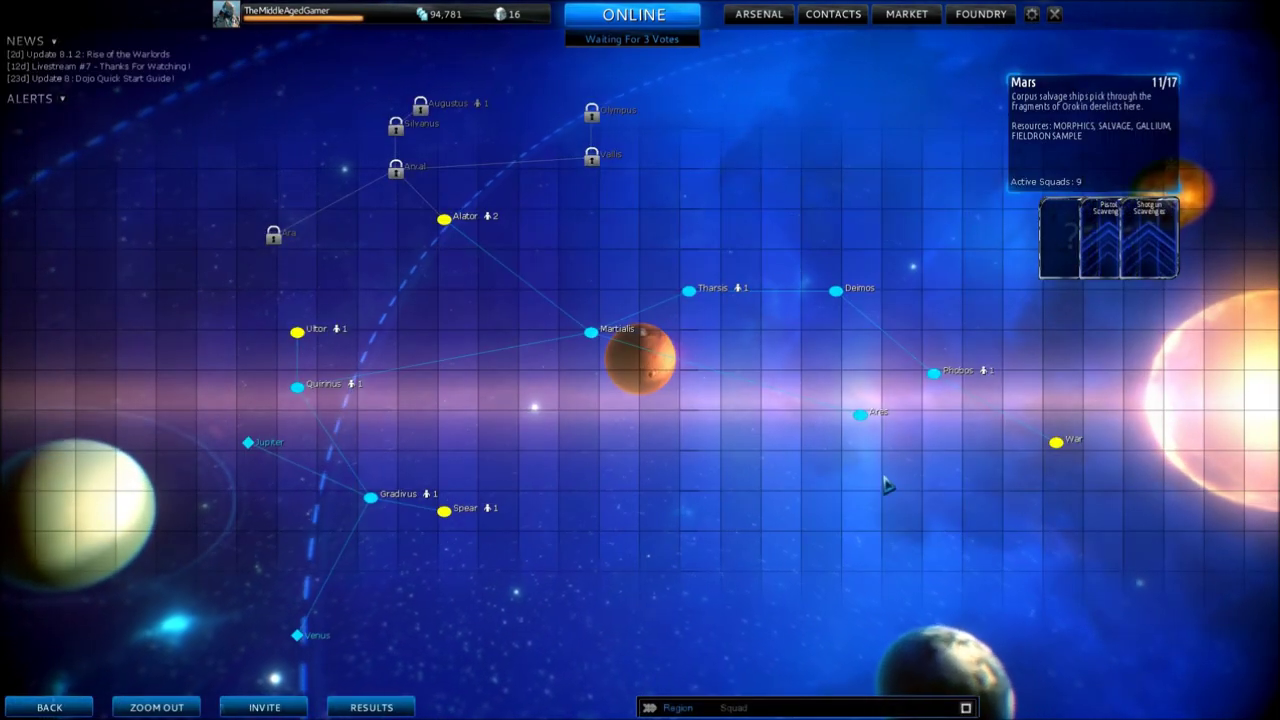